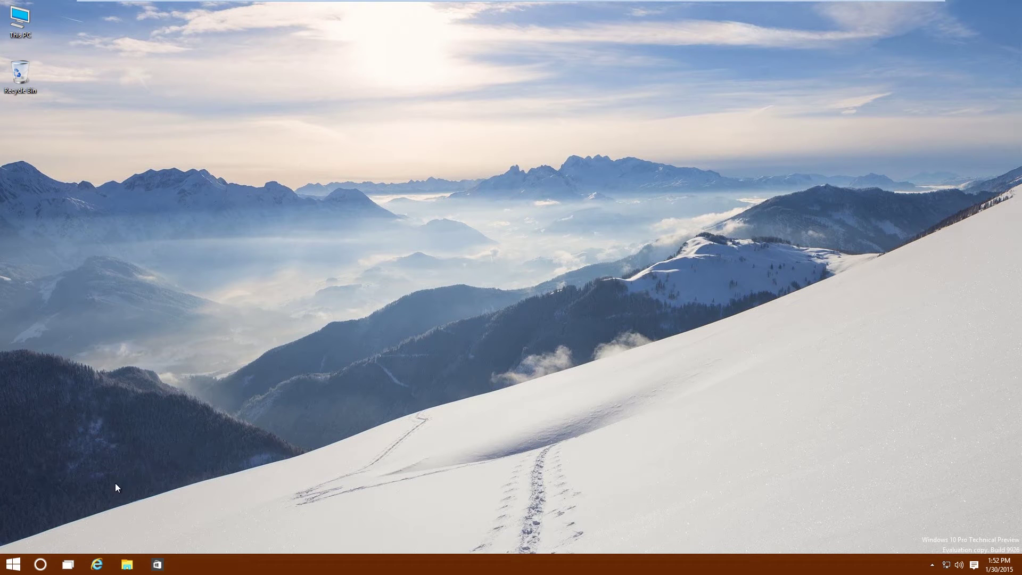
View the other user accounts on this PC in Settings > Accounts, then close Settings.
{"action": "left_click", "coordinate": [1, 567]}
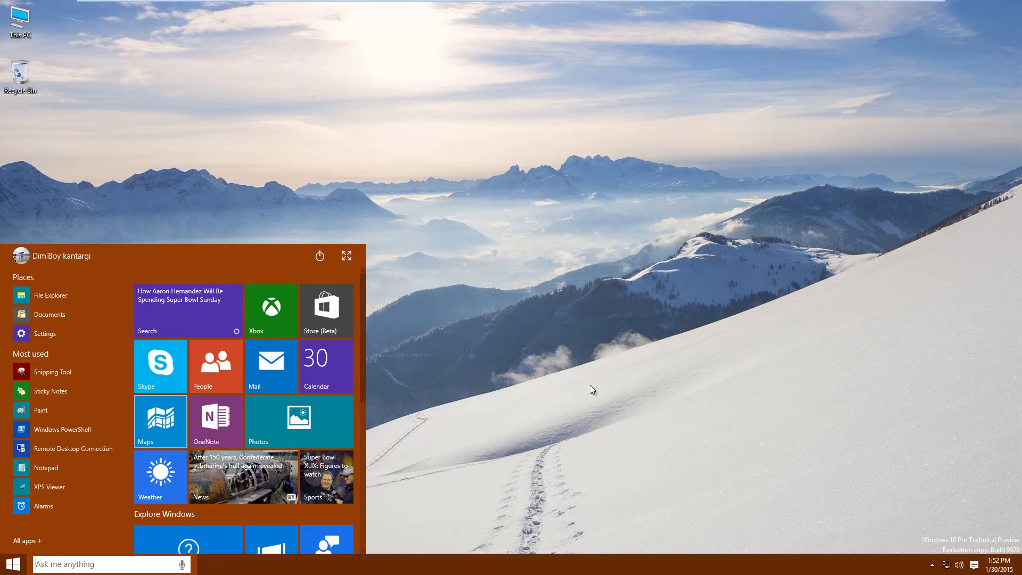
{"action": "left_click", "coordinate": [618, 379]}
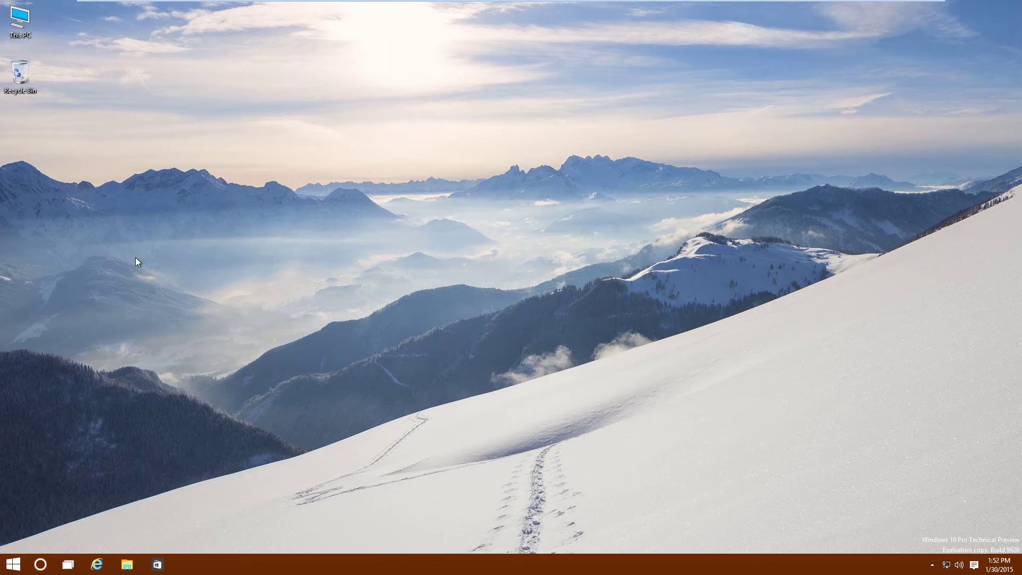
{"action": "left_click", "coordinate": [13, 565]}
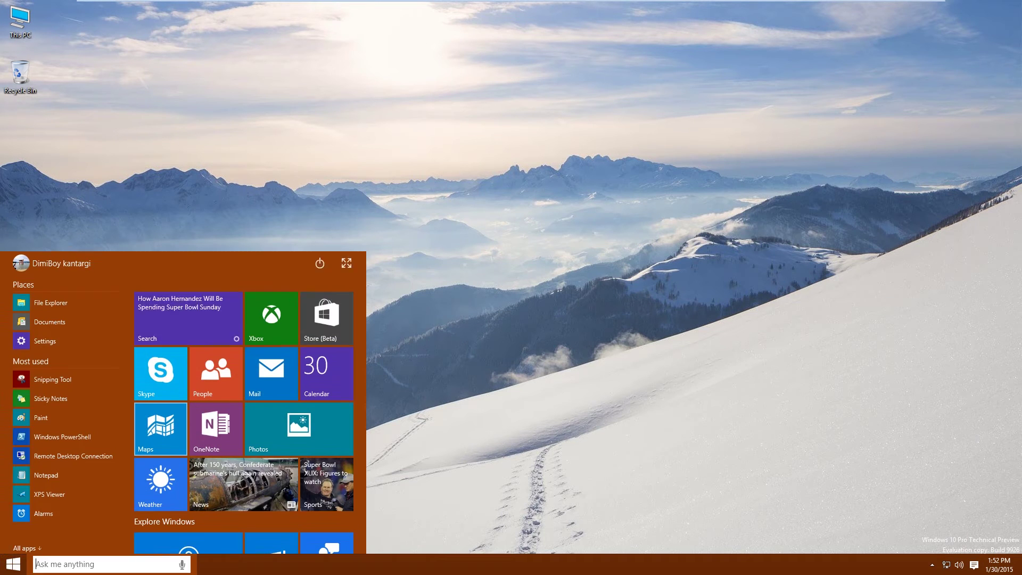
{"action": "left_click", "coordinate": [51, 334]}
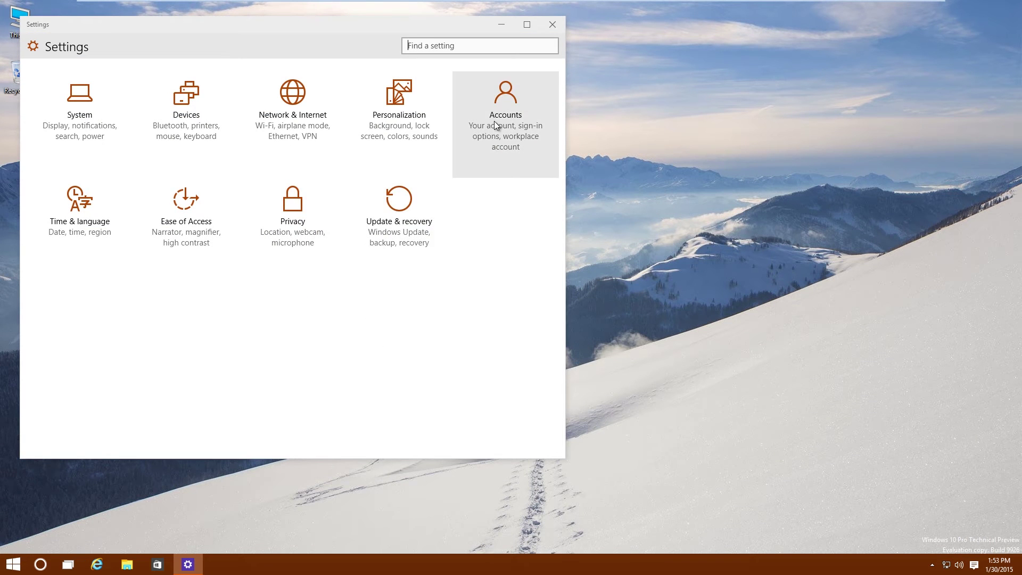
{"action": "left_click", "coordinate": [495, 122]}
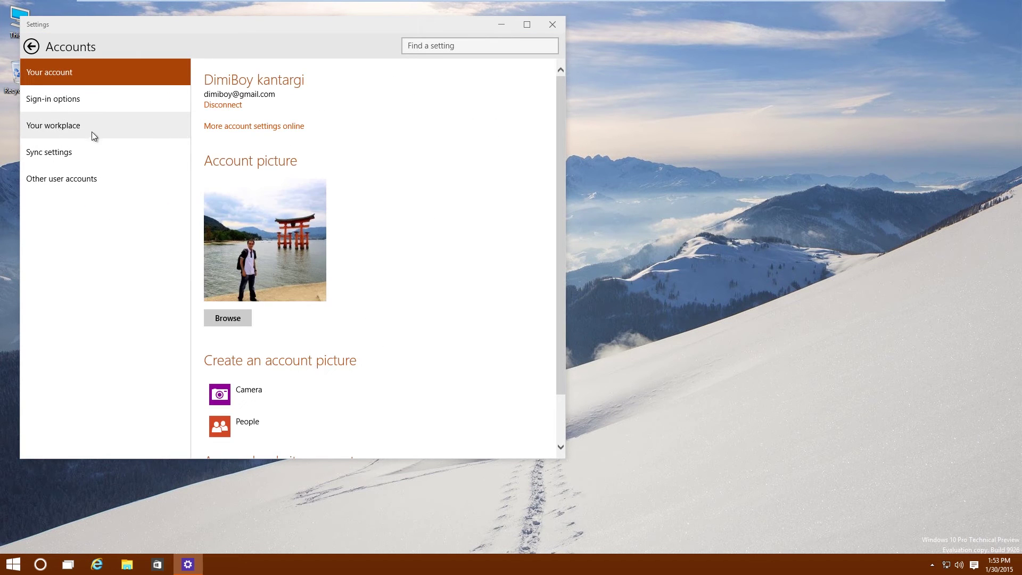
{"action": "left_click", "coordinate": [83, 181]}
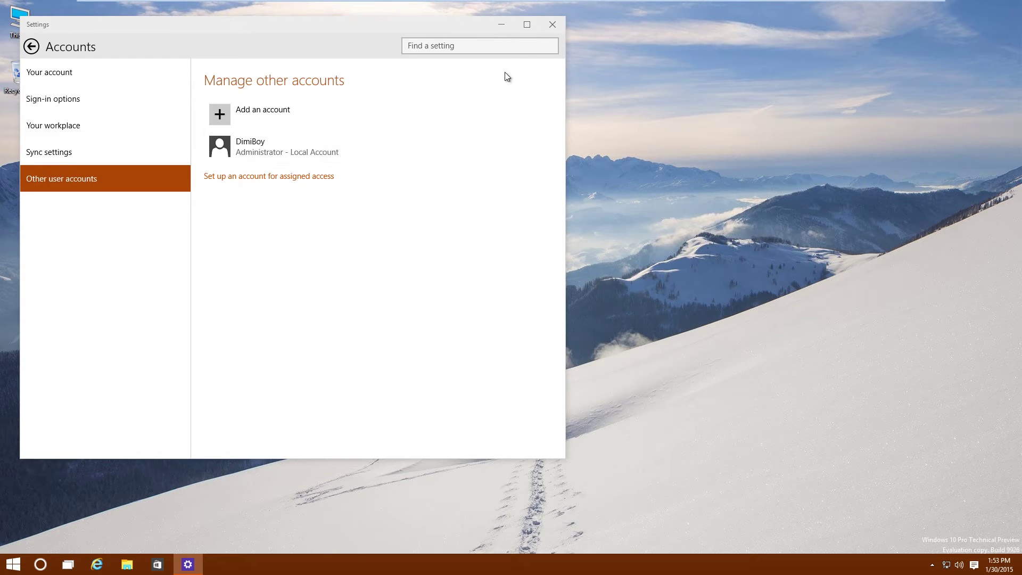
{"action": "left_click", "coordinate": [561, 27]}
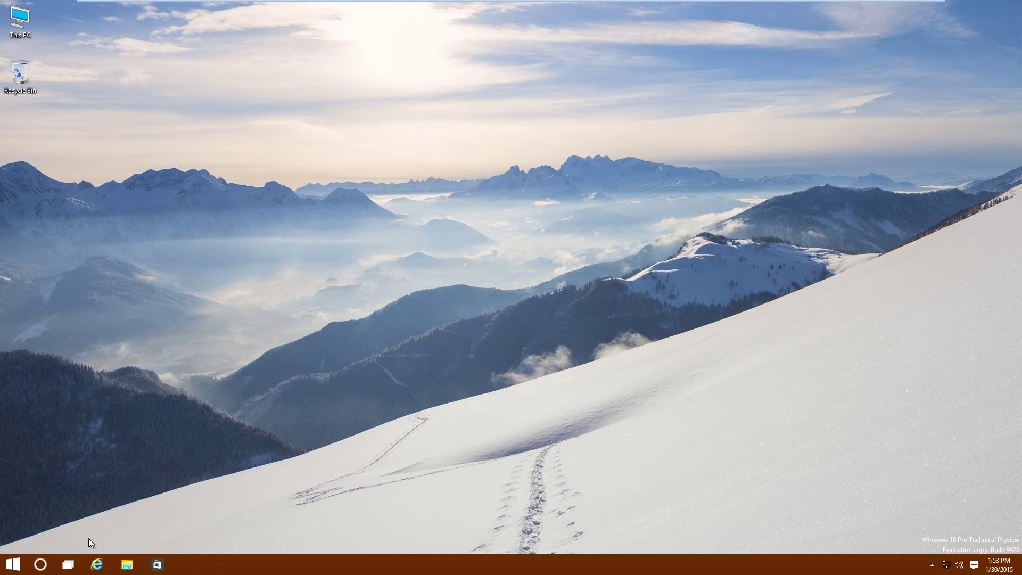
Open a new File Explorer window with Win+E and move it up slightly.
{"action": "left_click", "coordinate": [64, 572]}
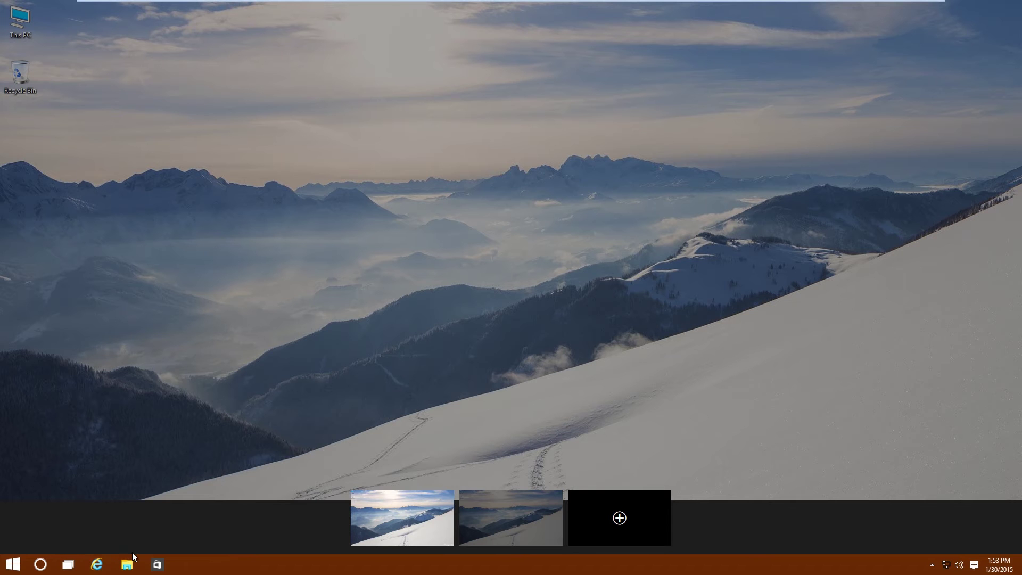
{"action": "left_click", "coordinate": [217, 366]}
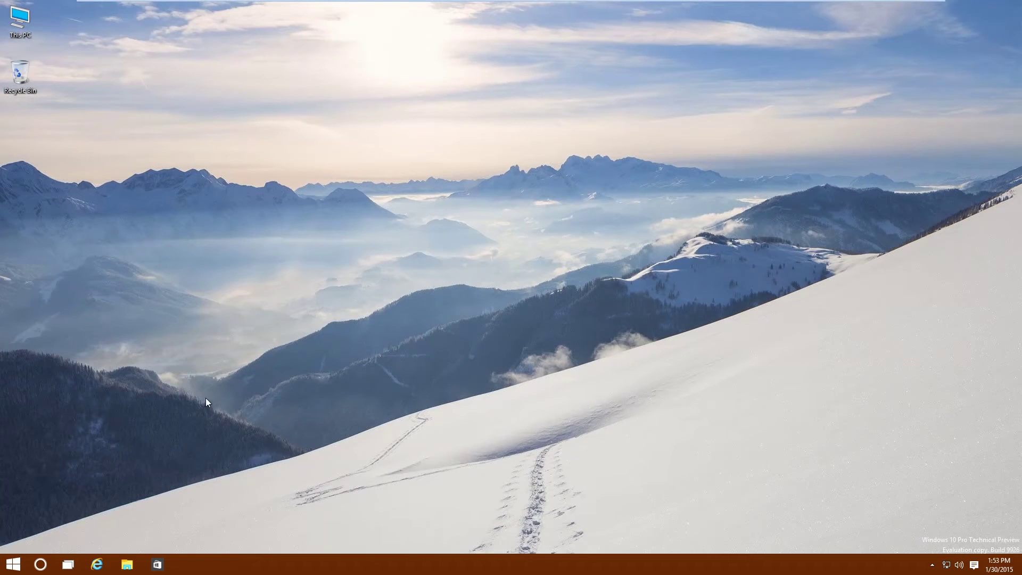
{"action": "key", "text": "super+e"}
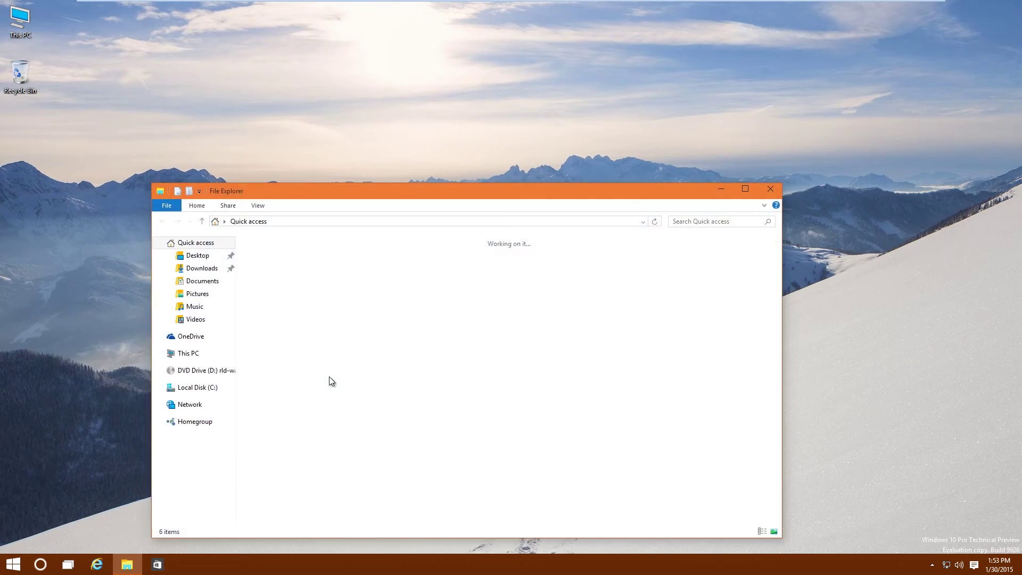
{"action": "left_click", "coordinate": [367, 148]}
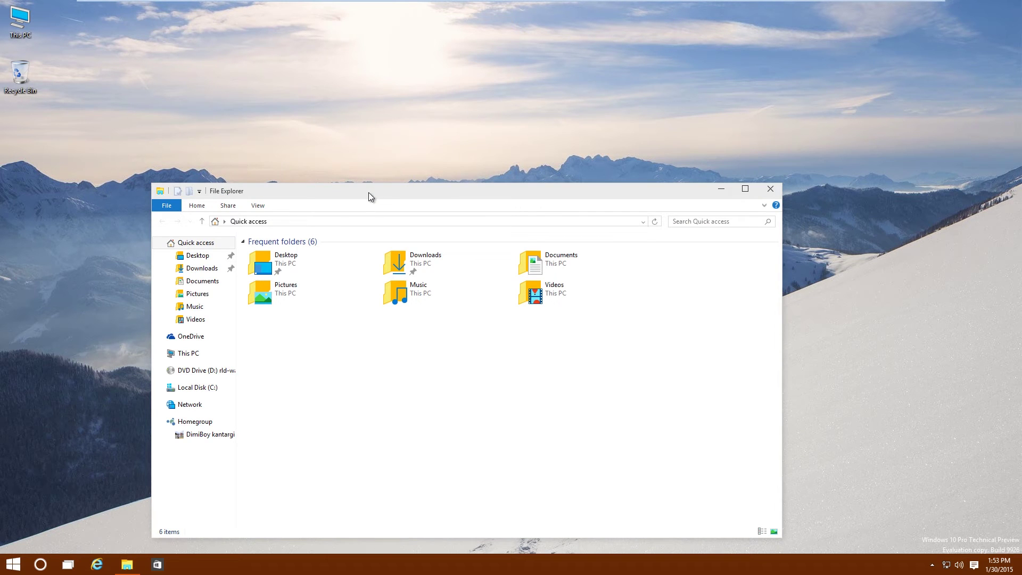
{"action": "left_click_drag", "start_coordinate": [368, 193], "coordinate": [367, 151]}
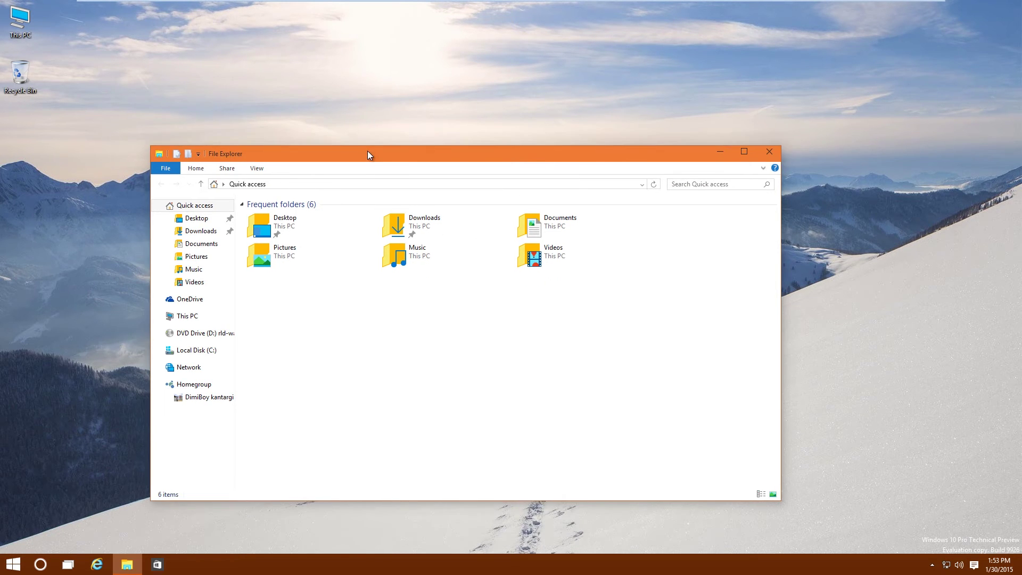
{"action": "left_click", "coordinate": [250, 115]}
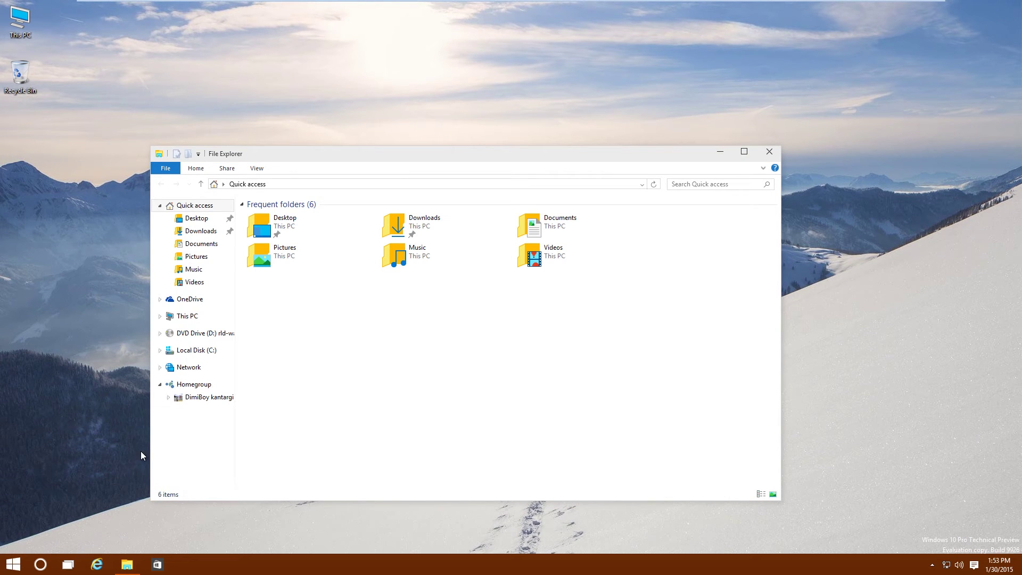
Preview all open windows in Task View twice, returning to the desktop each time.
{"action": "left_click", "coordinate": [68, 564]}
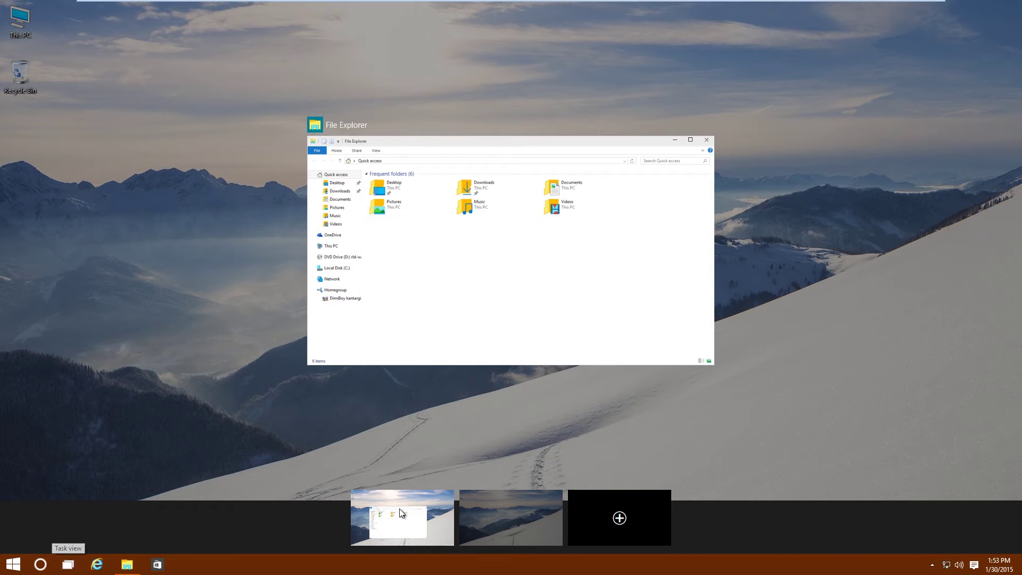
{"action": "left_click", "coordinate": [304, 412]}
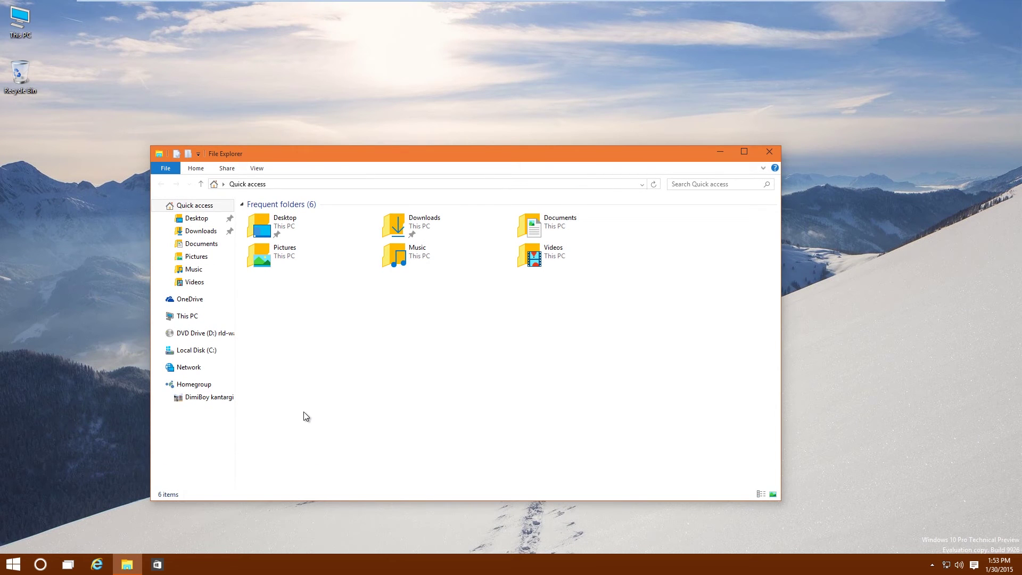
{"action": "key", "text": "super+Tab"}
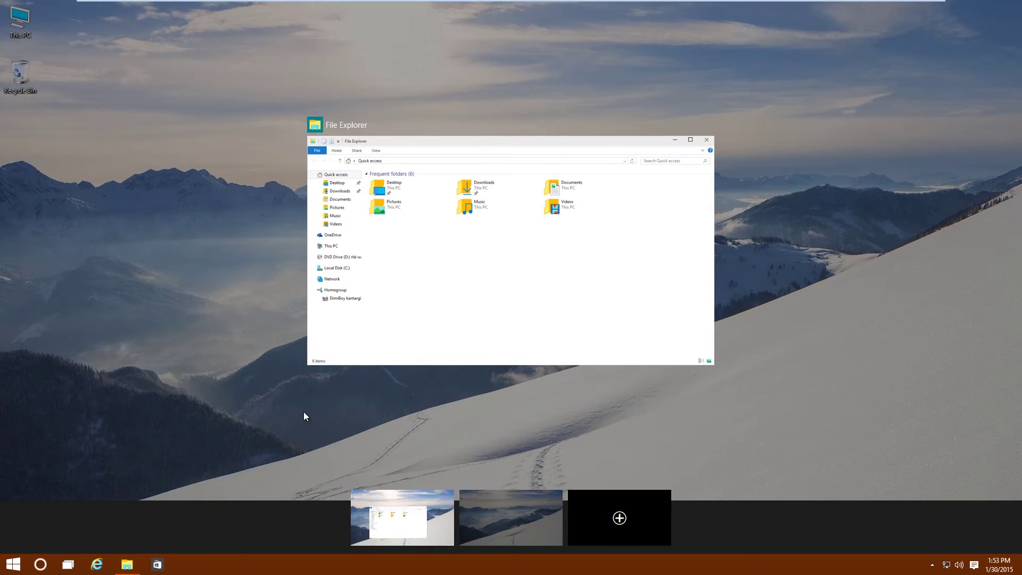
{"action": "left_click", "coordinate": [261, 408]}
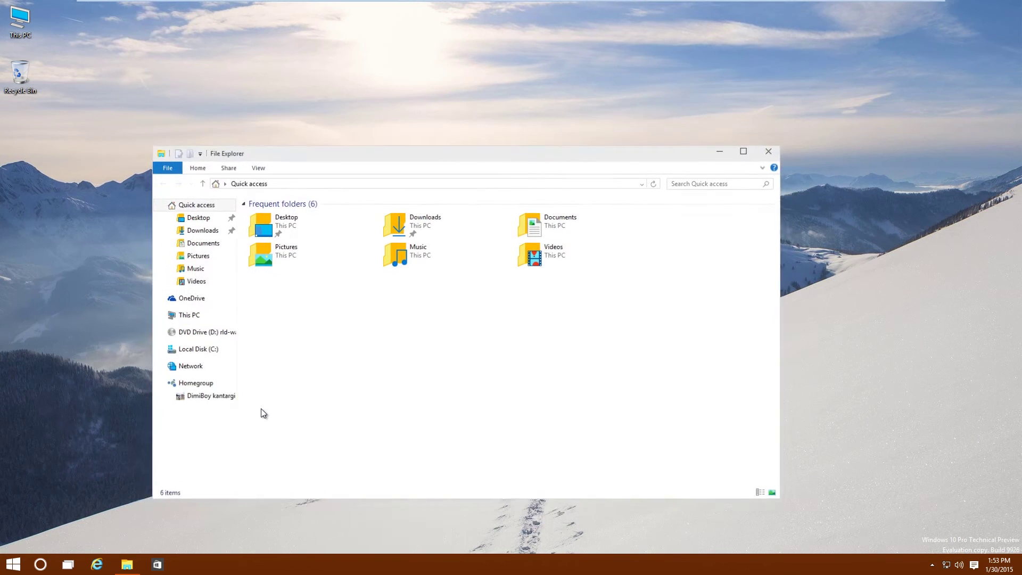
{"action": "left_click", "coordinate": [895, 215]}
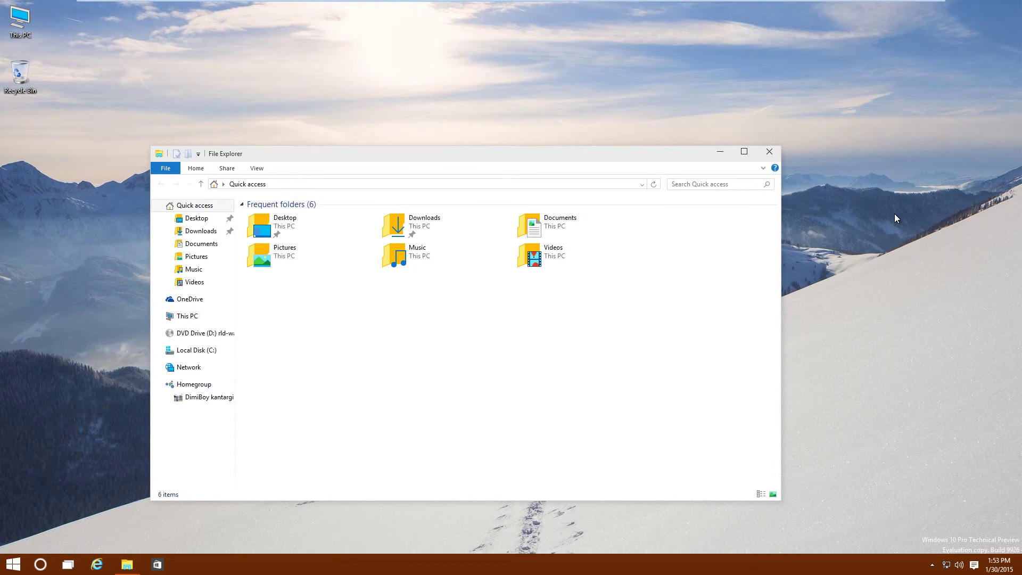
Show the desktop with Win+D, then reopen File Explorer on Quick access through Task View.
{"action": "key", "text": "super+d"}
{"action": "key", "text": "super+d"}
{"action": "key", "text": "super+d"}
{"action": "key", "text": "super+d"}
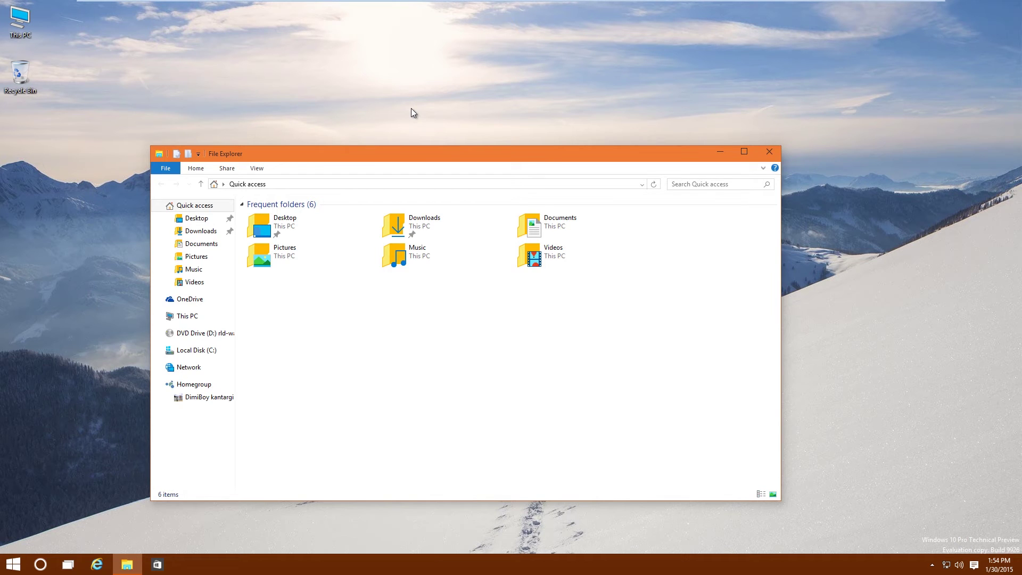
{"action": "left_click", "coordinate": [411, 109]}
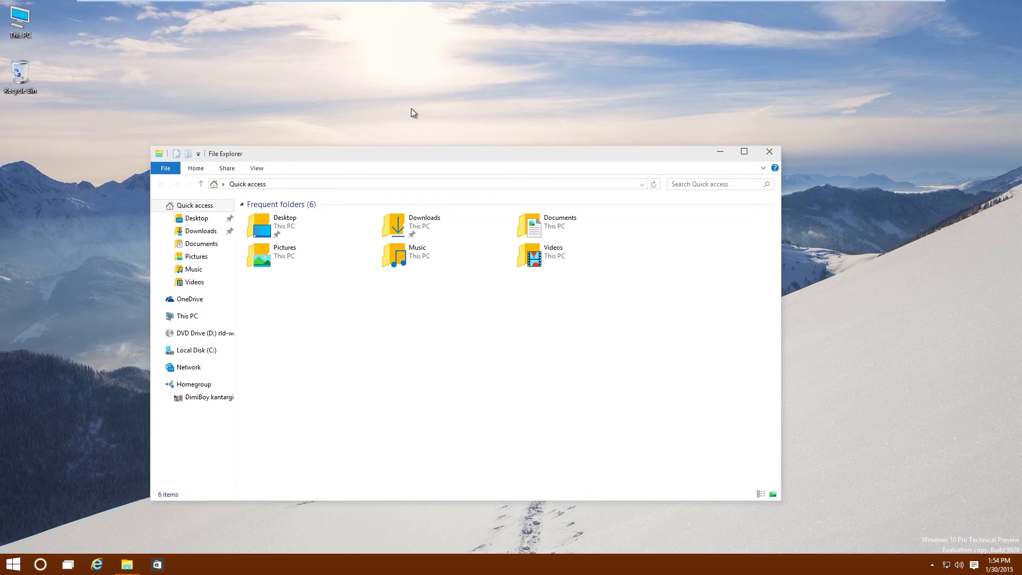
{"action": "key", "text": "super+d"}
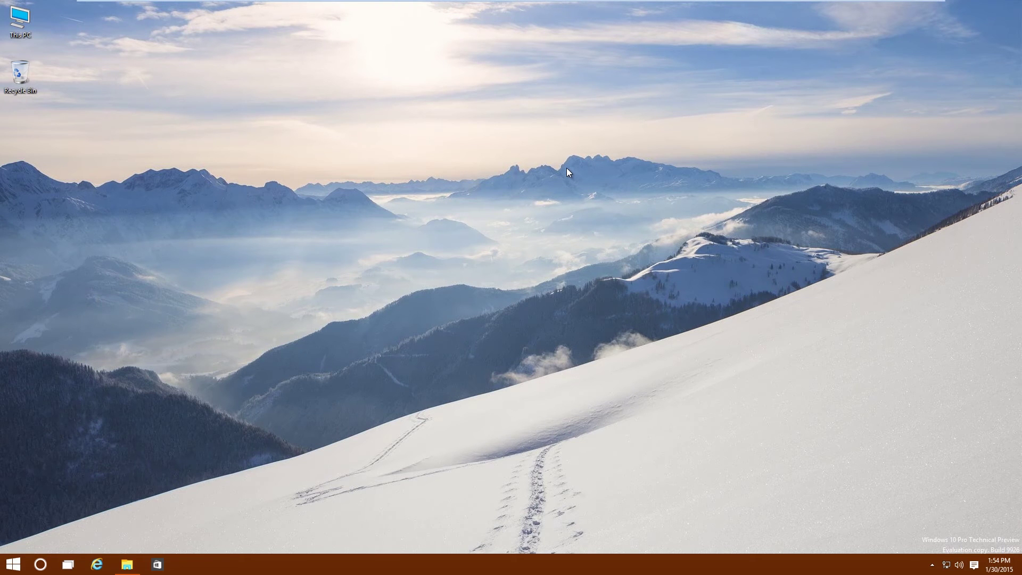
{"action": "key", "text": "super+e"}
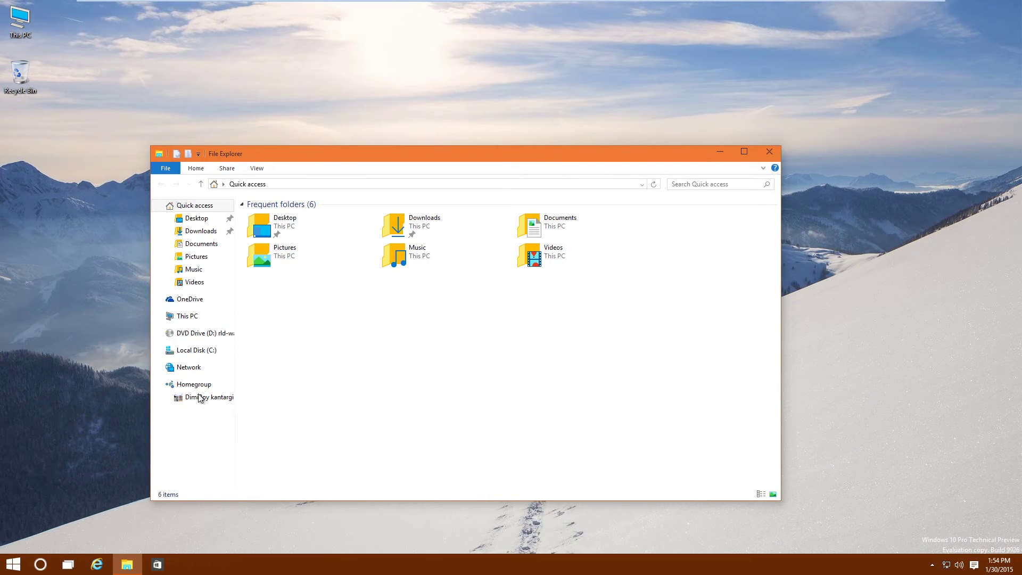
{"action": "left_click", "coordinate": [64, 569]}
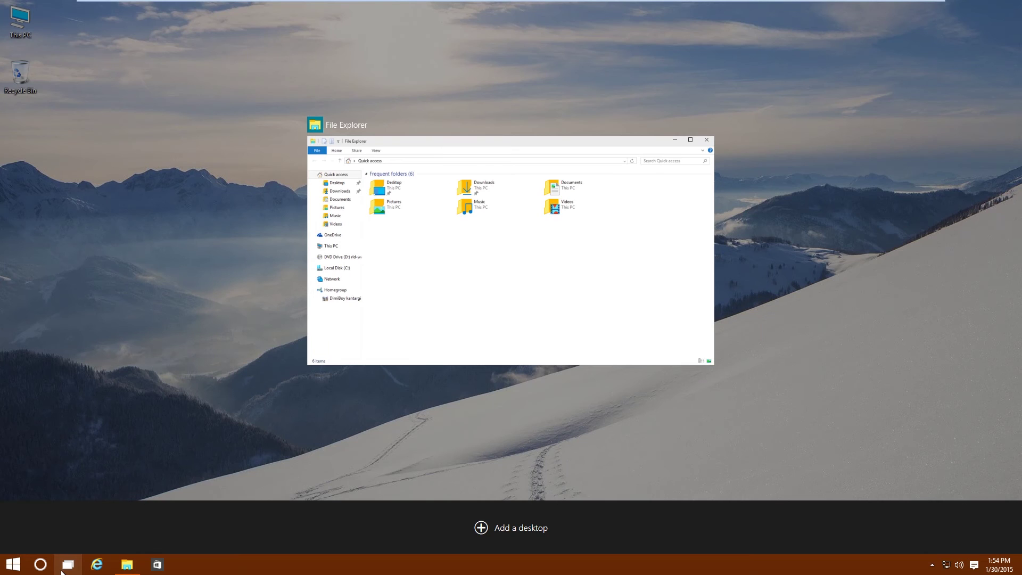
{"action": "left_click", "coordinate": [62, 569]}
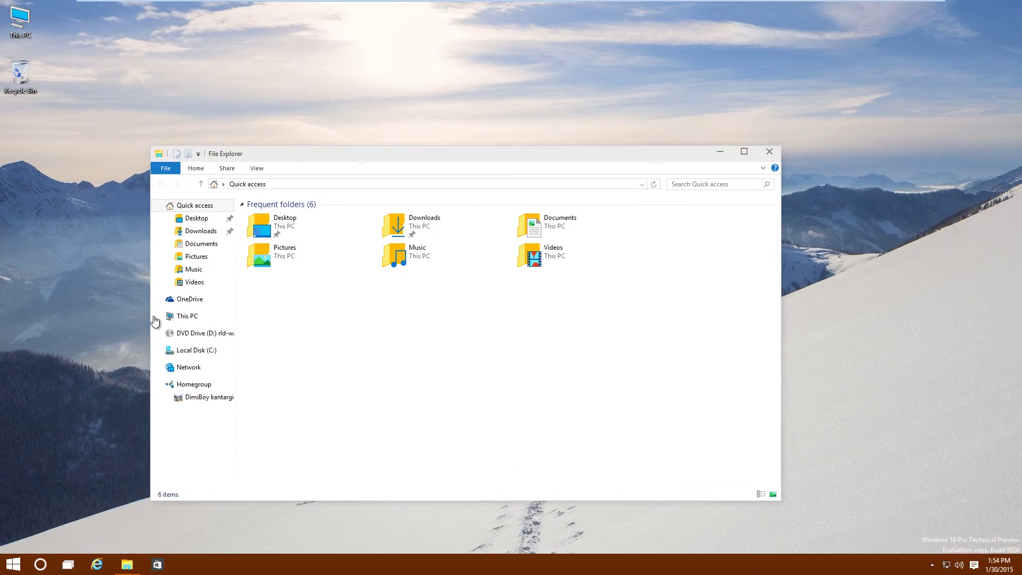
Close File Explorer and bring up the Win+X quick-link menu from the Start button.
{"action": "left_click", "coordinate": [772, 153]}
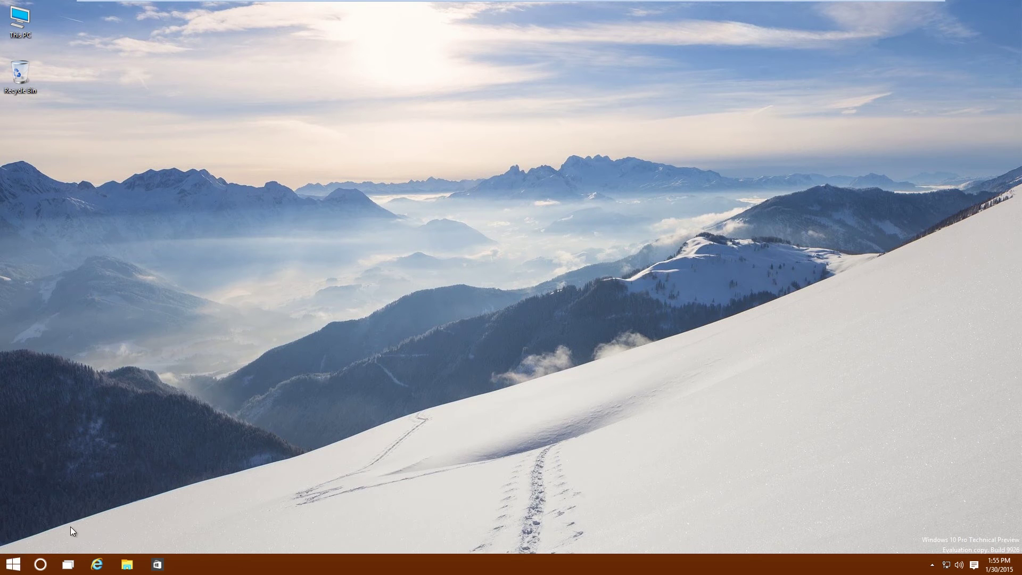
{"action": "right_click", "coordinate": [9, 569]}
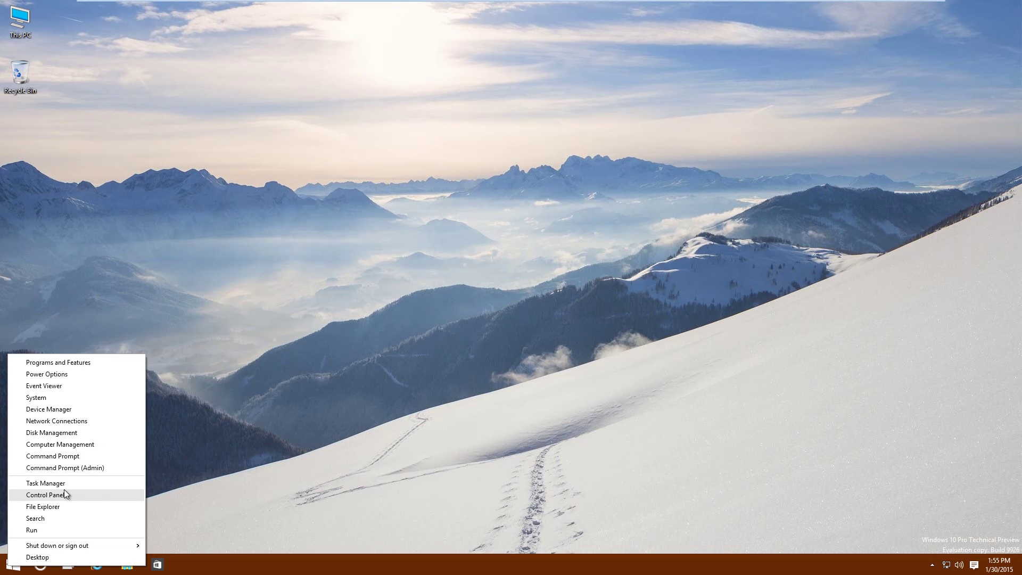
Choose System from the quick-link menu to show the computer's basic information.
{"action": "left_click", "coordinate": [49, 398]}
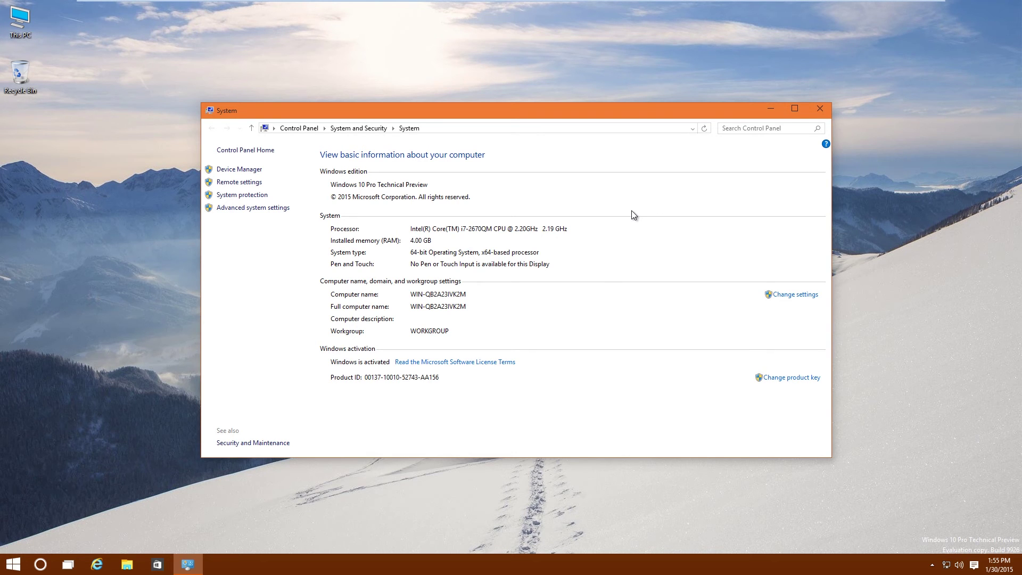
Open the computer name/domain Change dialog, cancel both dialogs unchanged, and close the System window.
{"action": "left_click", "coordinate": [795, 296]}
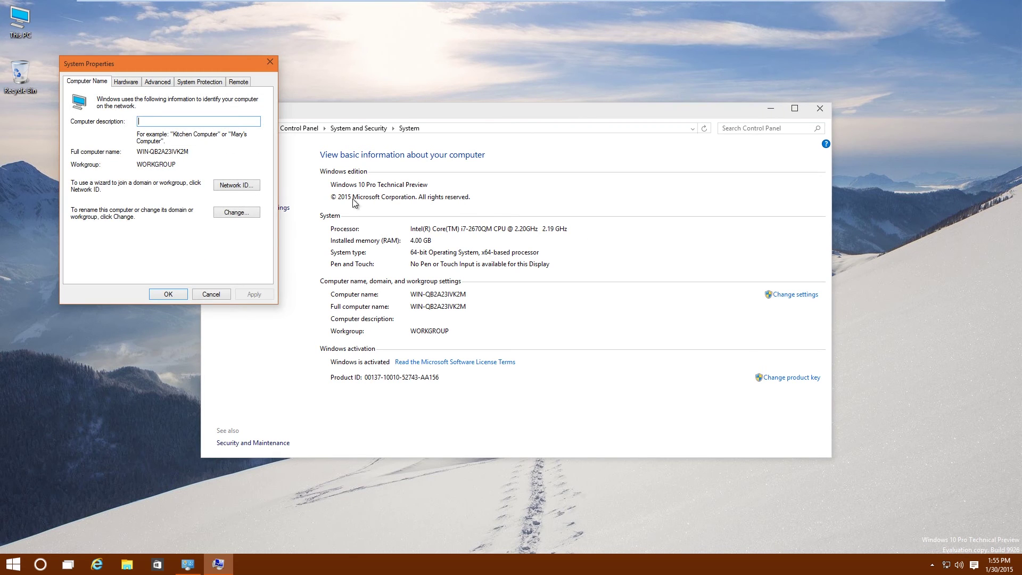
{"action": "left_click", "coordinate": [238, 213]}
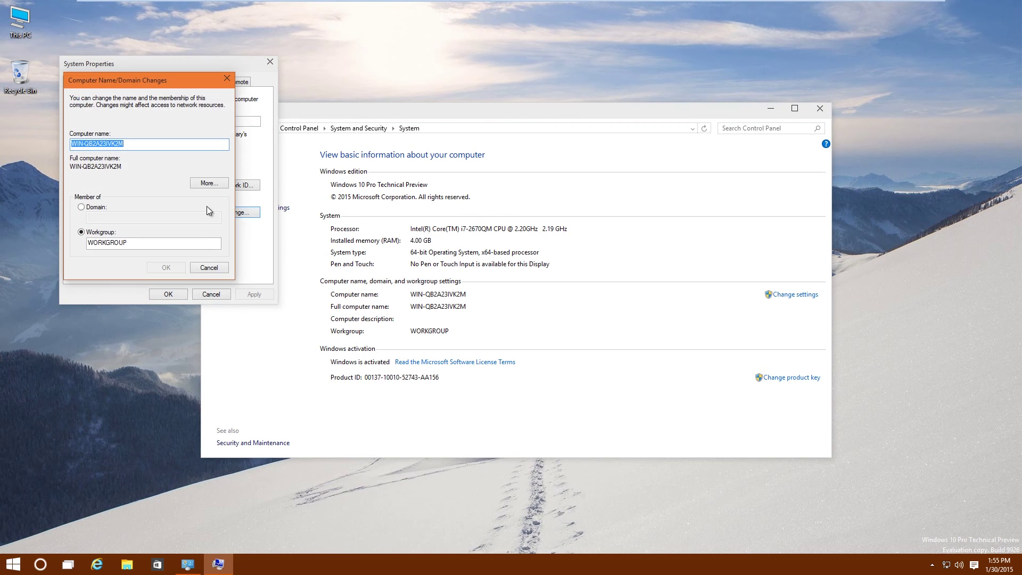
{"action": "left_click", "coordinate": [217, 269]}
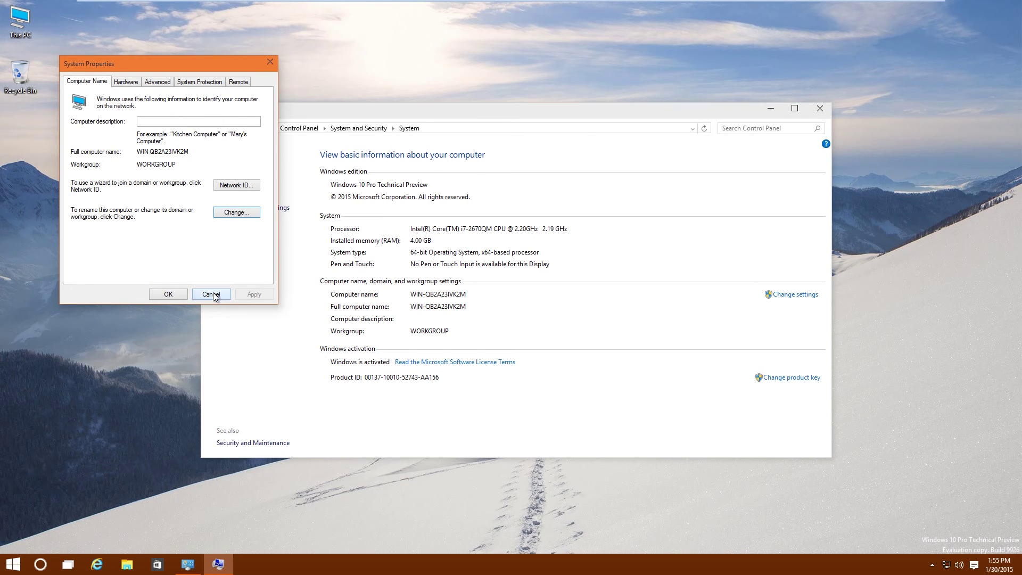
{"action": "left_click", "coordinate": [213, 294]}
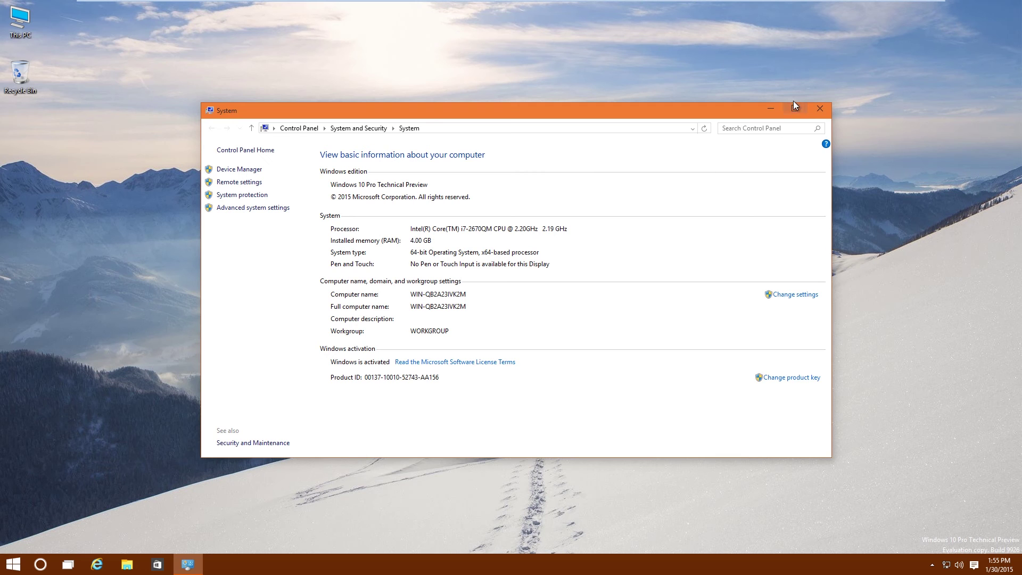
{"action": "left_click", "coordinate": [818, 110]}
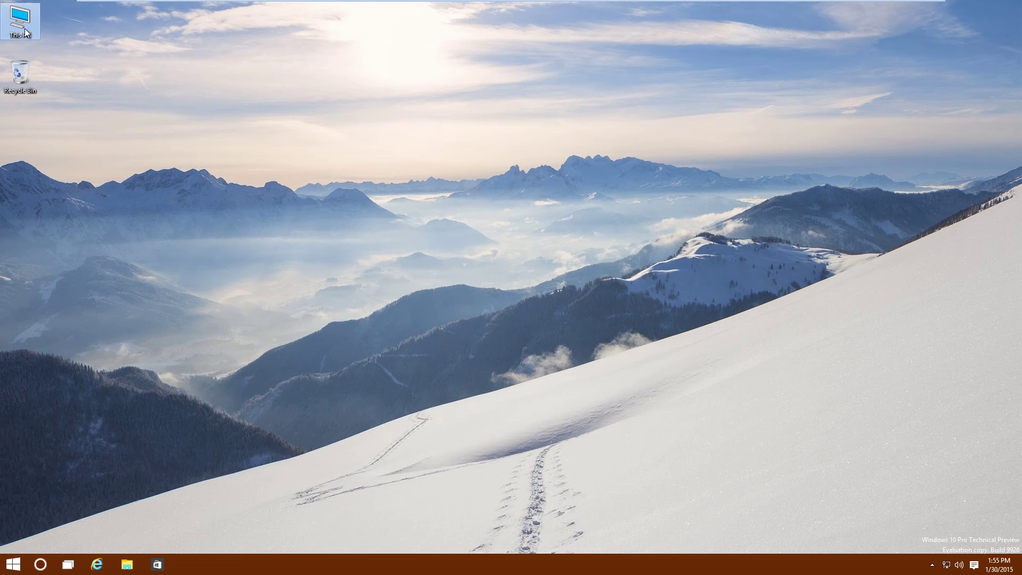
{"action": "left_click", "coordinate": [143, 104]}
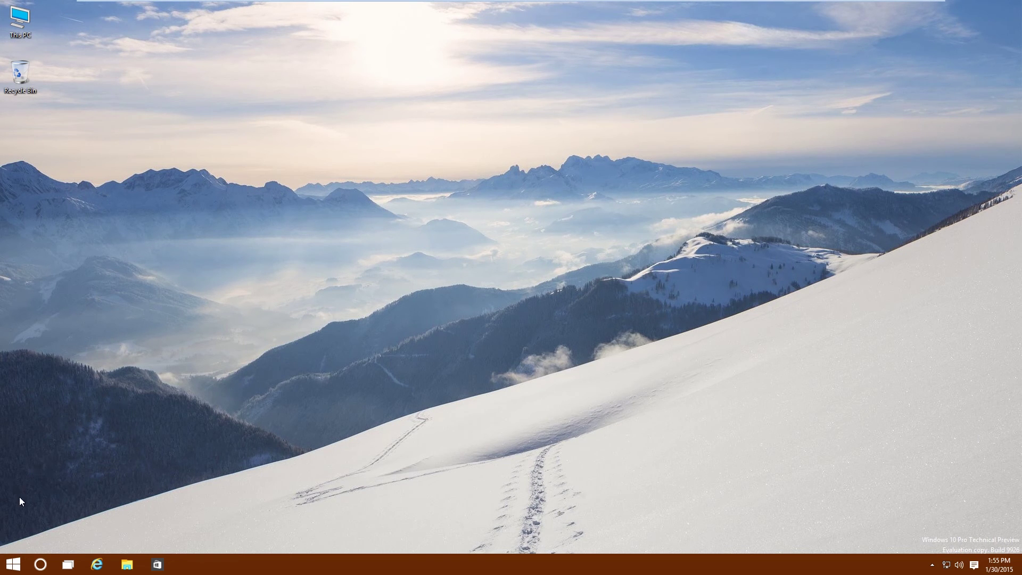
Go to Settings > System > About to show the PC's information.
{"action": "left_click", "coordinate": [14, 565]}
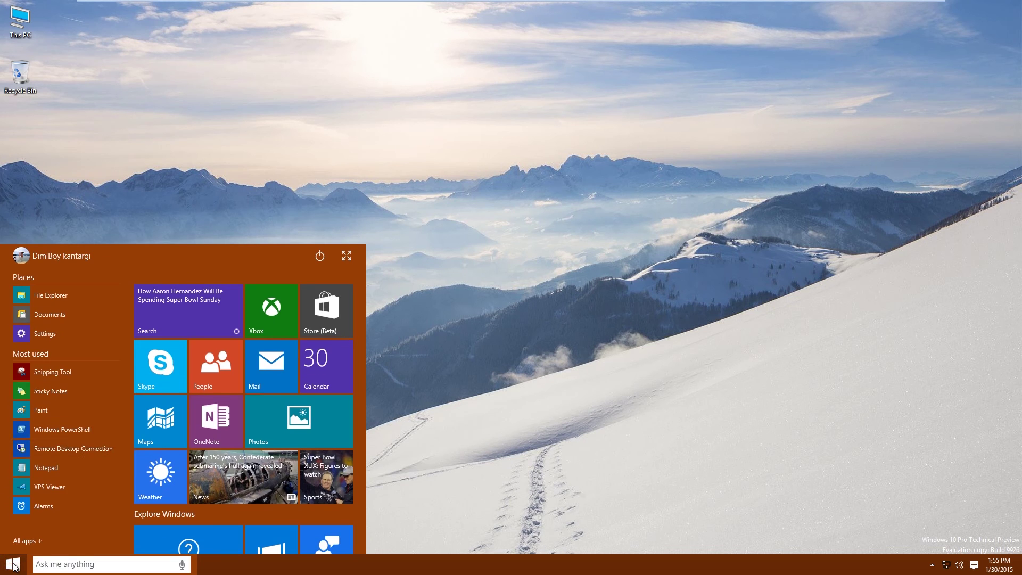
{"action": "left_click", "coordinate": [62, 336]}
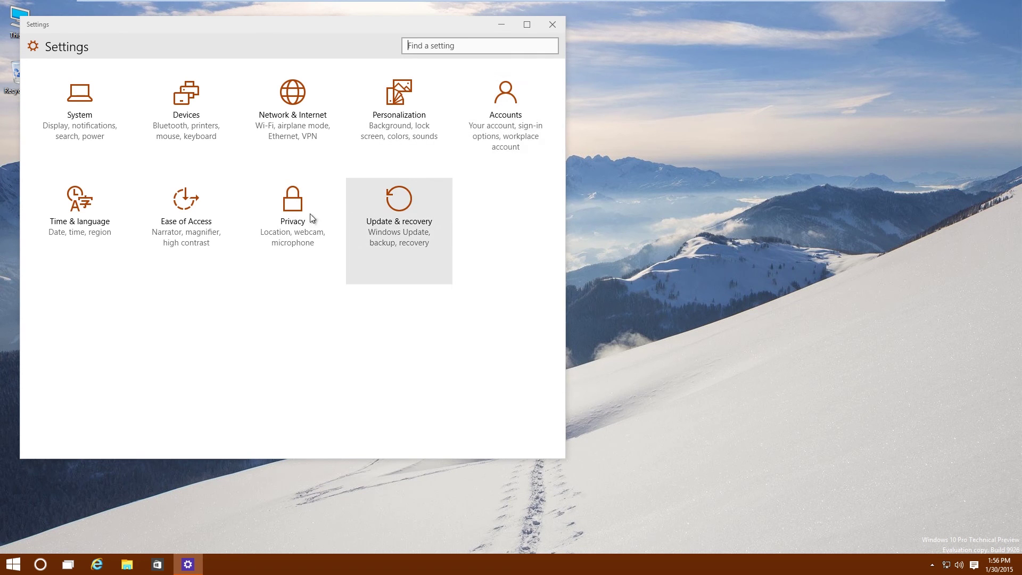
{"action": "left_click", "coordinate": [84, 114]}
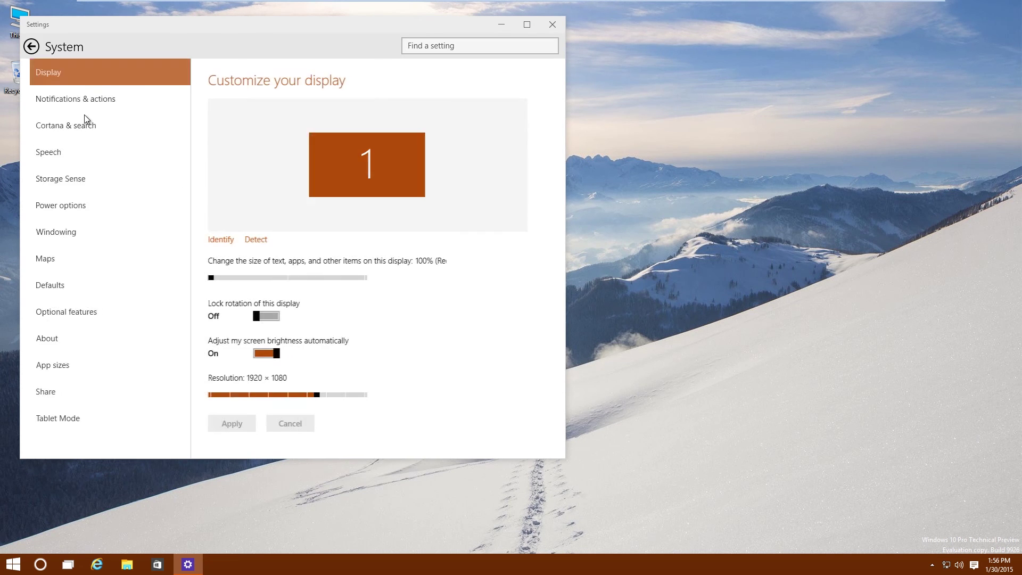
{"action": "left_click", "coordinate": [47, 337]}
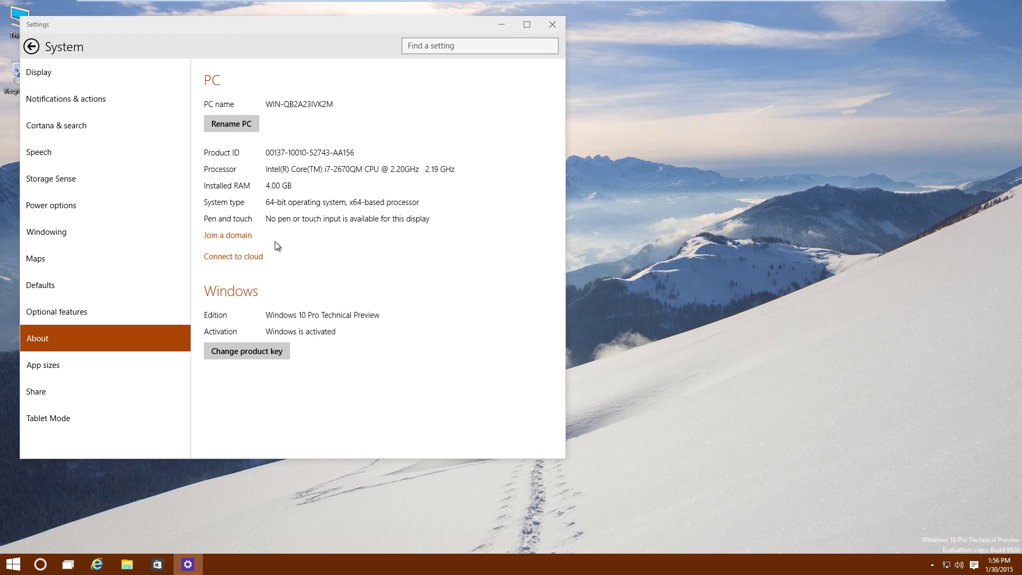
Preview the Join a domain prompt, cancel it, and close Settings.
{"action": "left_click", "coordinate": [242, 235]}
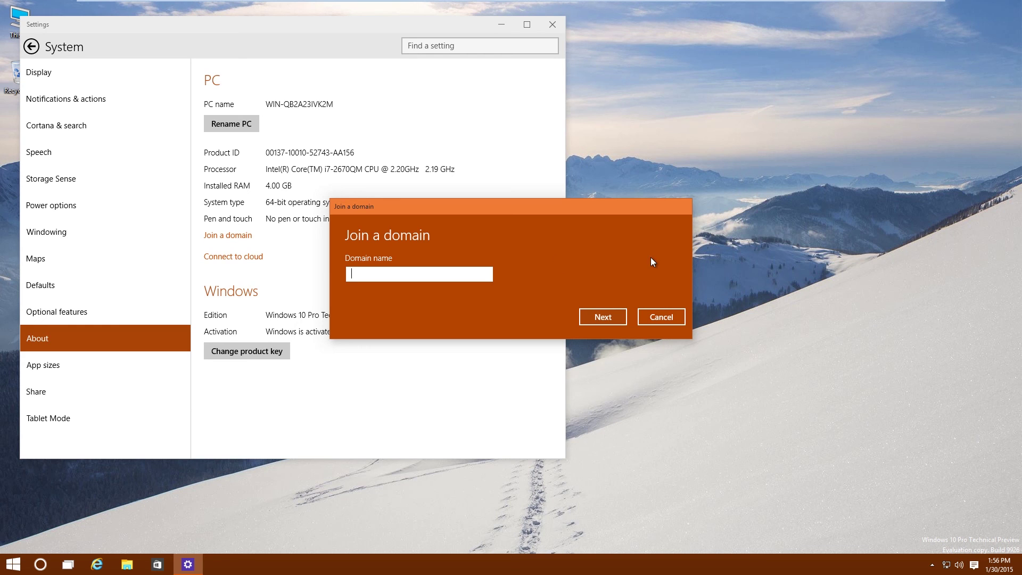
{"action": "left_click", "coordinate": [661, 318]}
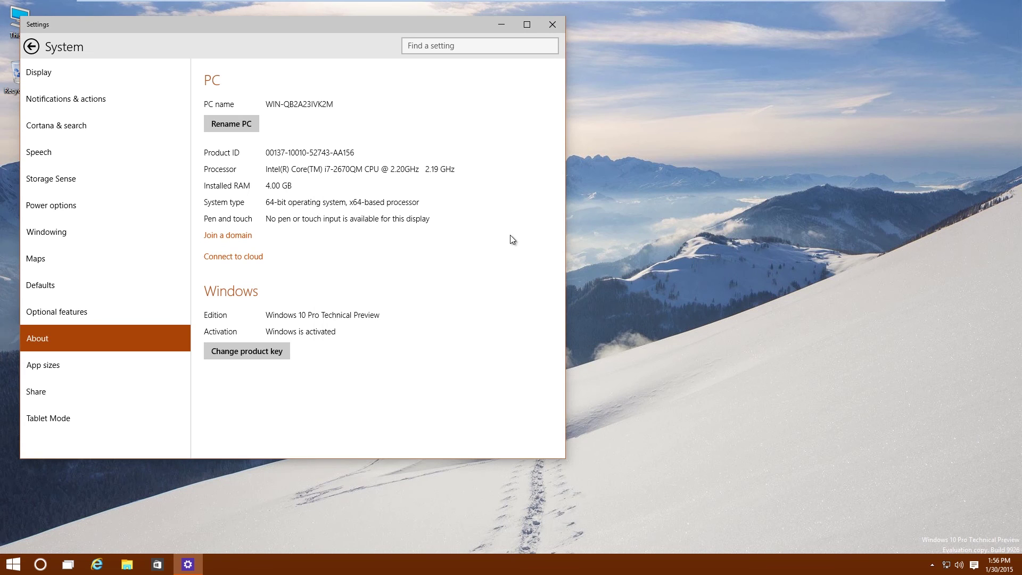
{"action": "left_click", "coordinate": [552, 27]}
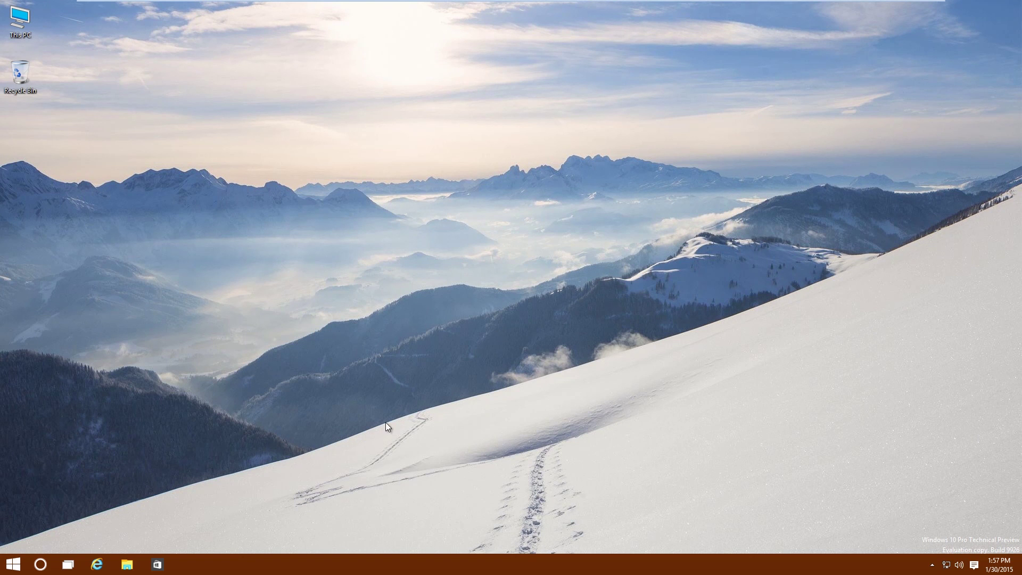
Glance at the Action Center notifications and the Start menu, dismissing both.
{"action": "left_click", "coordinate": [973, 565]}
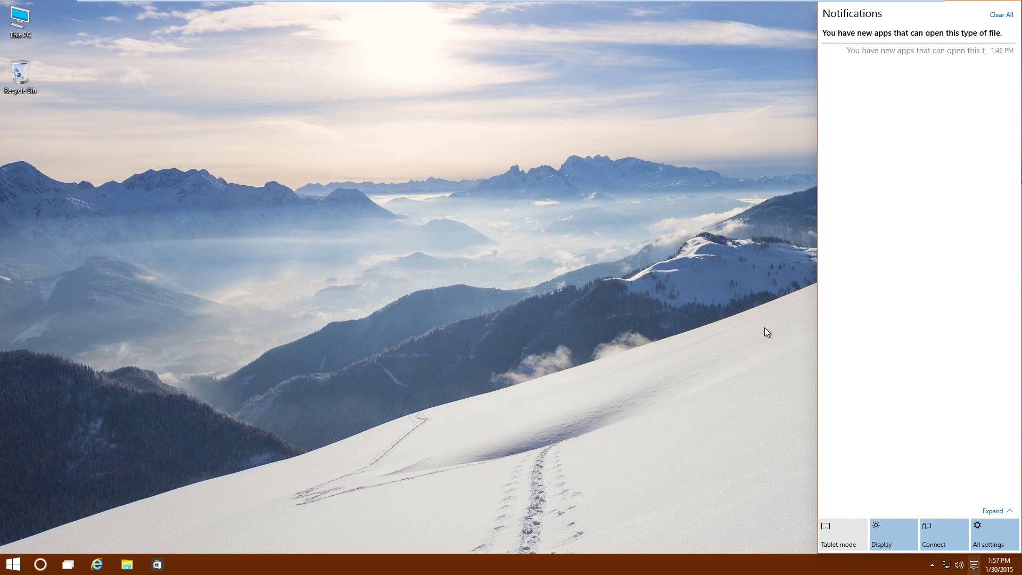
{"action": "left_click", "coordinate": [734, 458]}
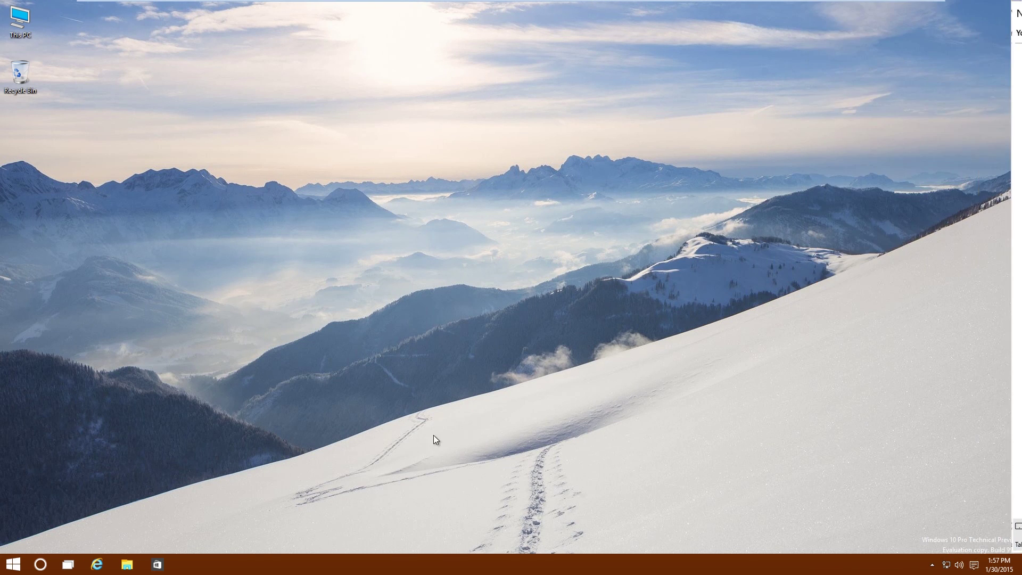
{"action": "left_click", "coordinate": [14, 564]}
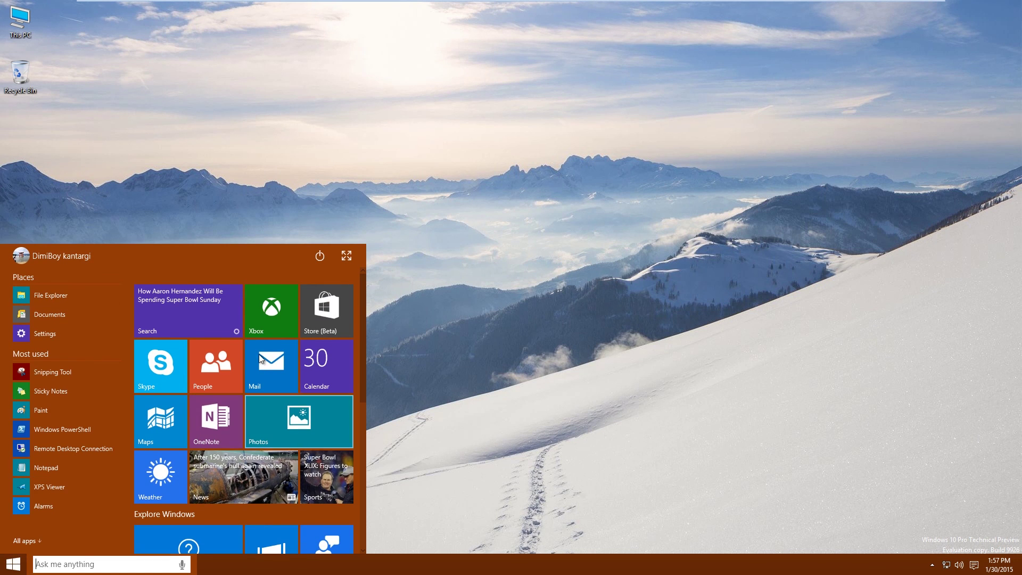
{"action": "left_click", "coordinate": [467, 251]}
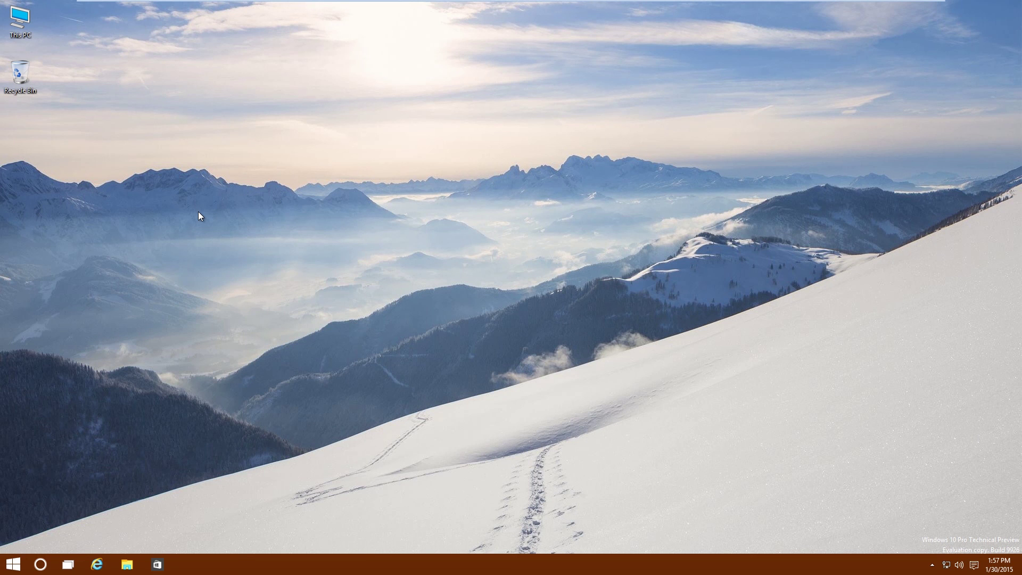